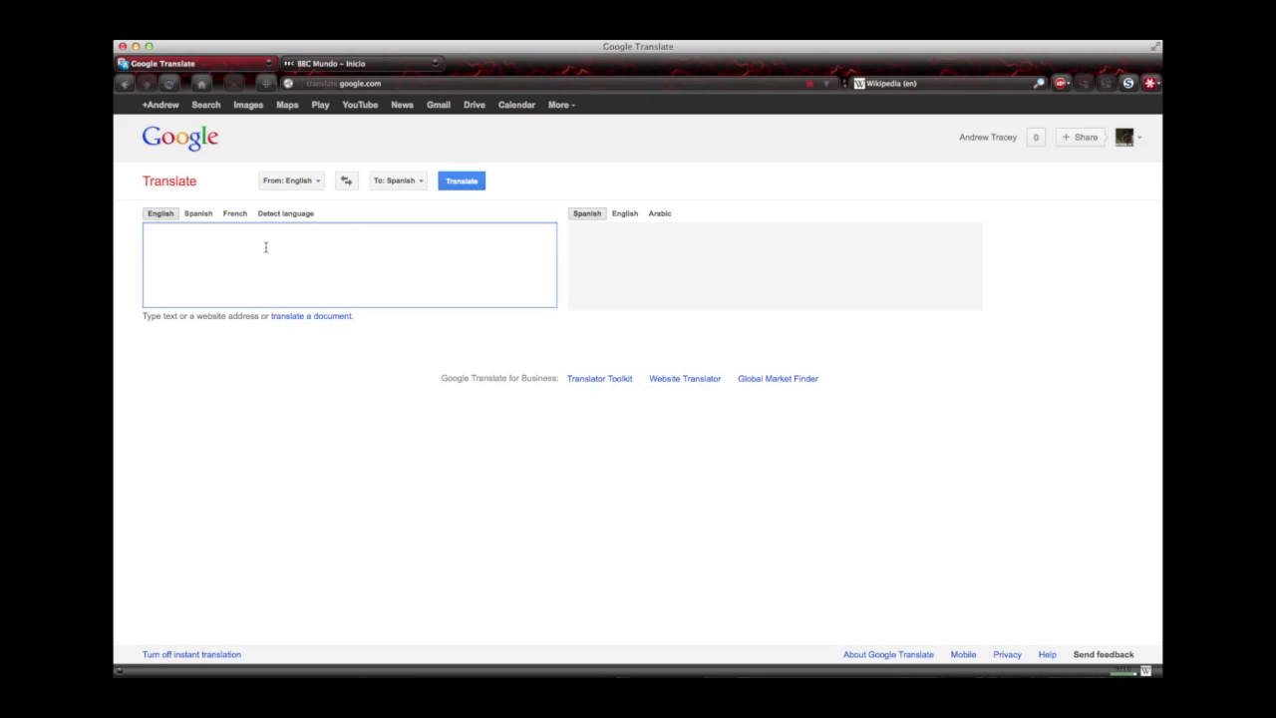
Step: Try the Spanish and English source languages and browse the full source language list
left_click(194, 215)
left_click(160, 215)
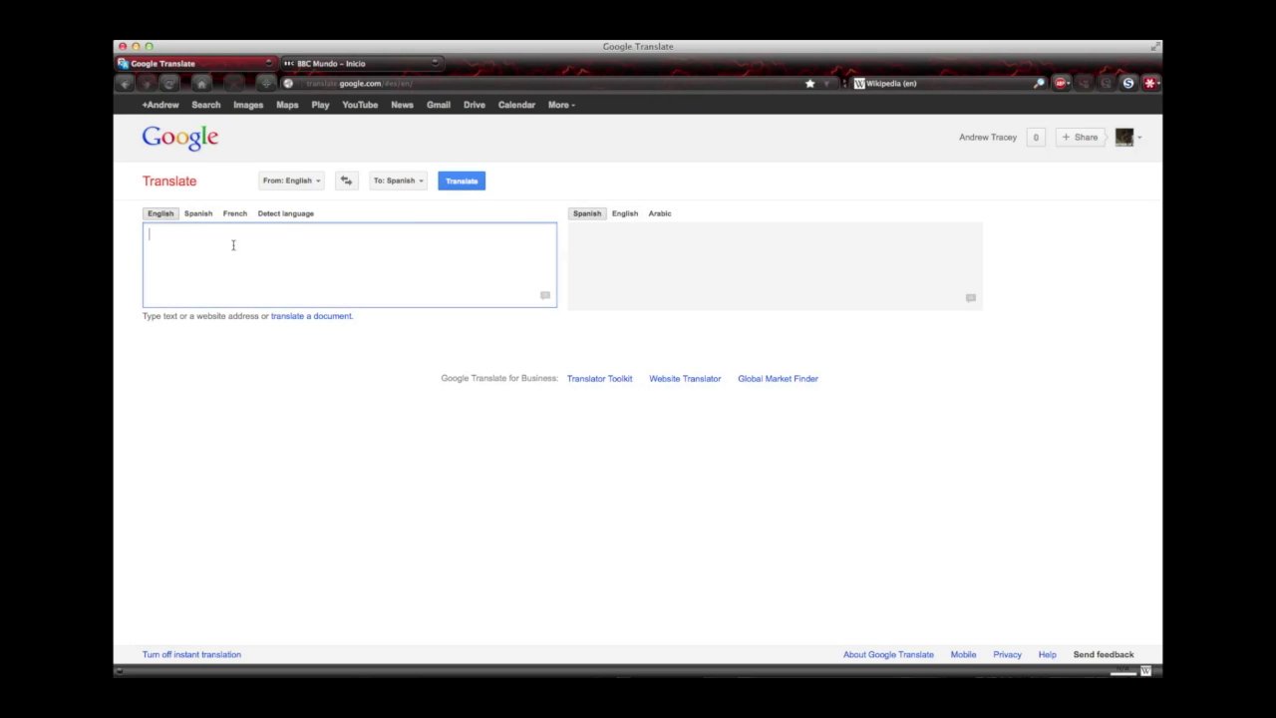
left_click(319, 182)
left_click(320, 183)
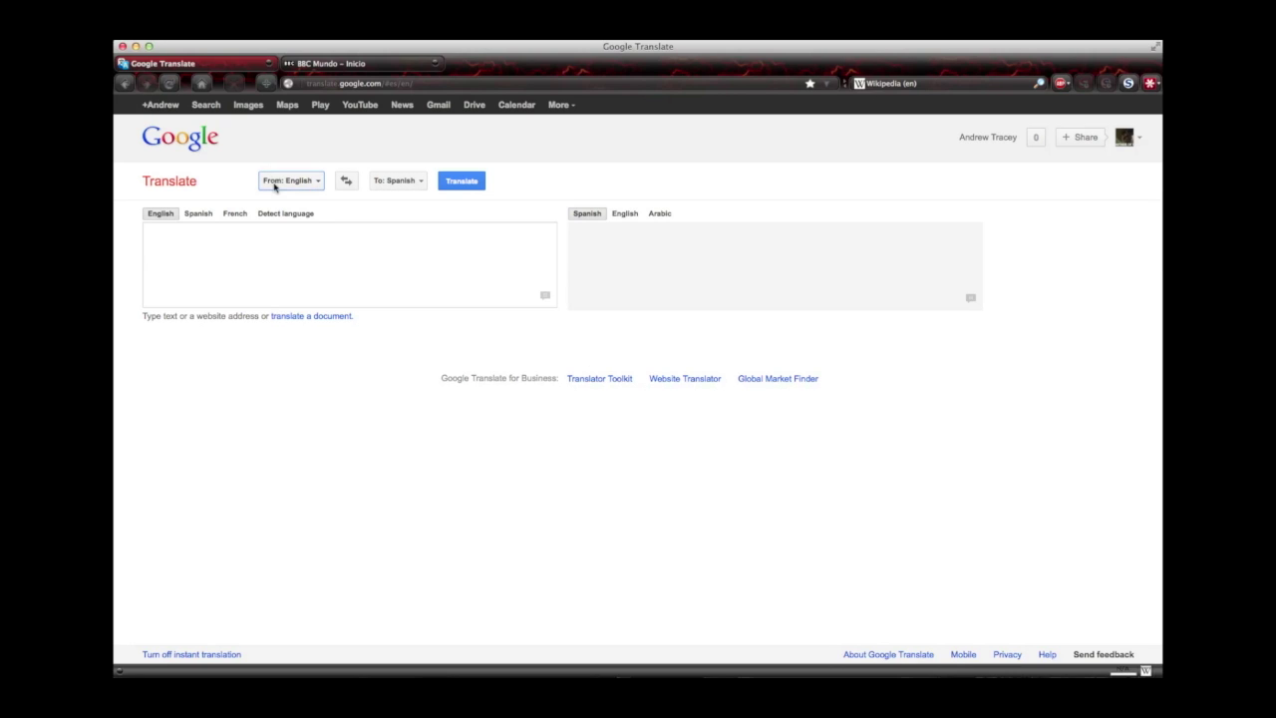
Step: Translate 'buenos dias, como estás' from Spanish to English and play the Spanish aloud twice
left_click(260, 263)
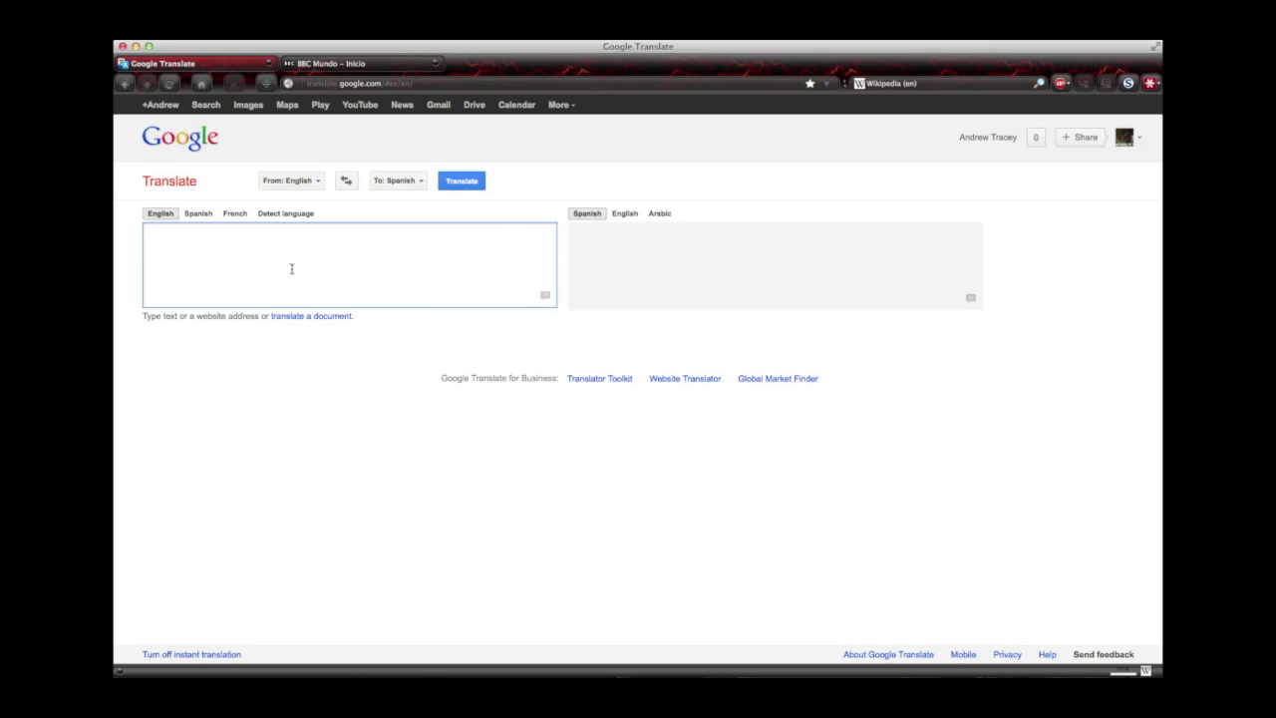
left_click(207, 219)
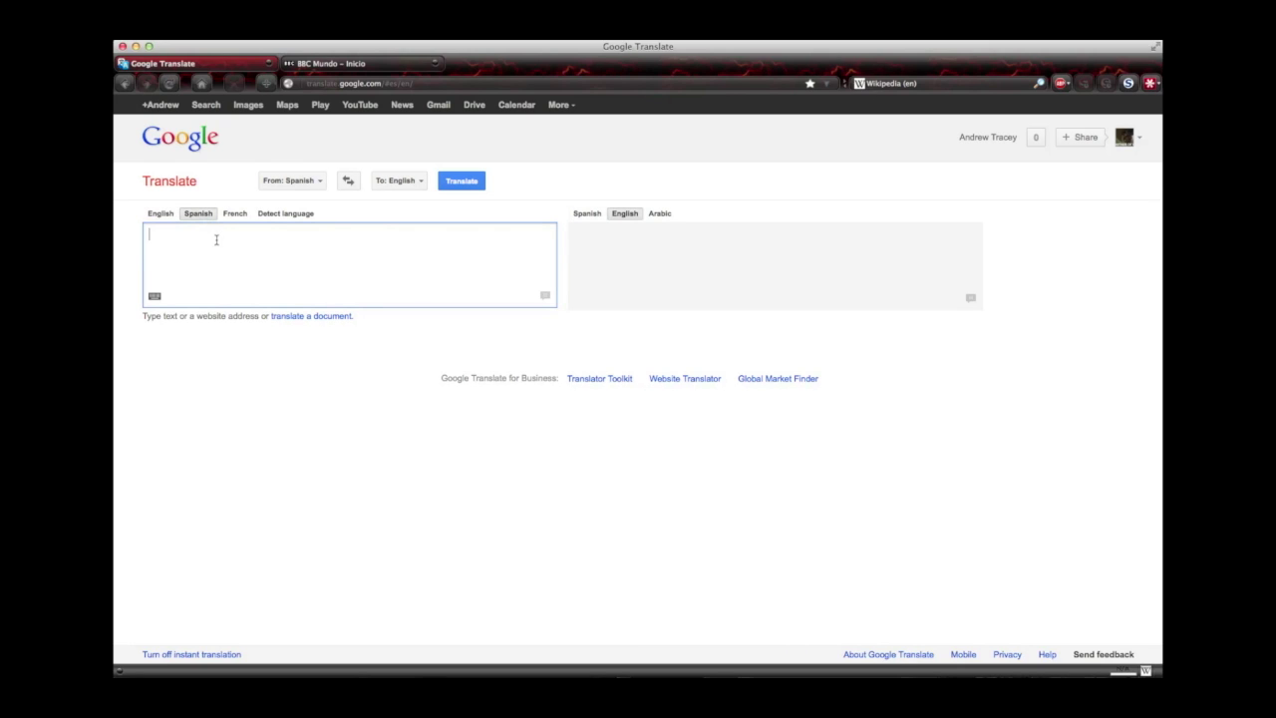
type("buenos dias, como est")
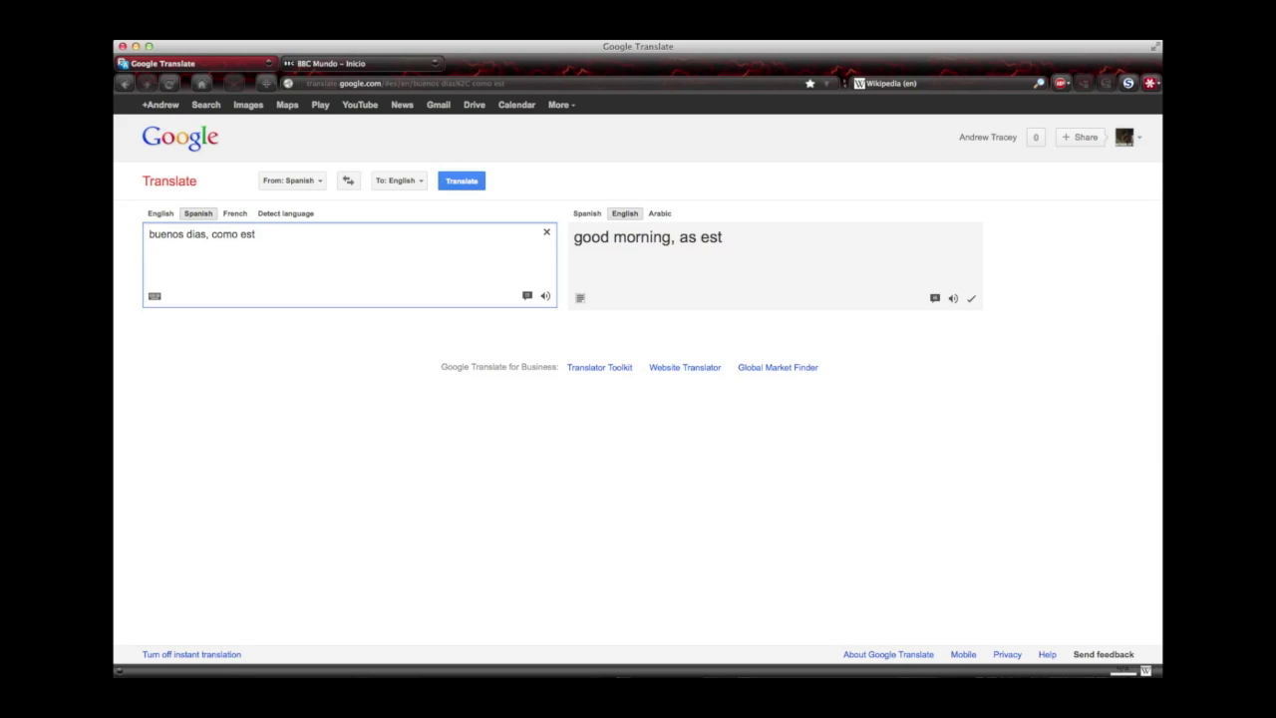
type("ás?")
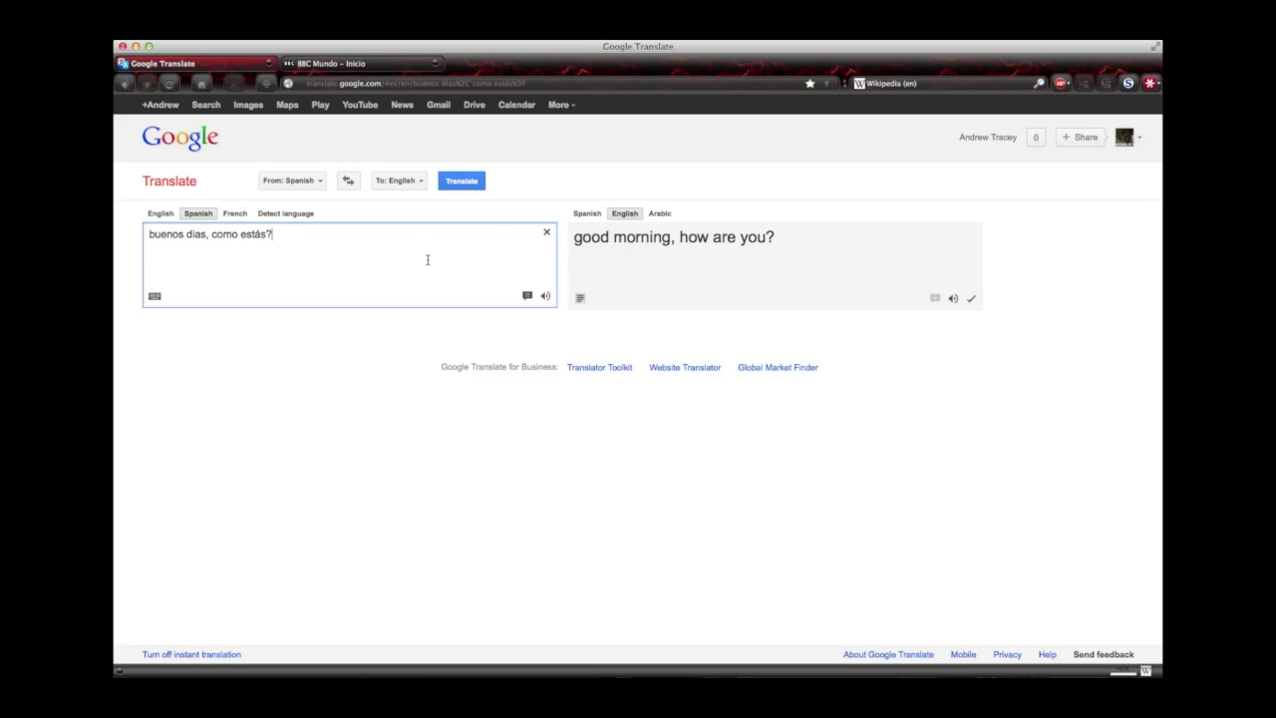
left_click(545, 296)
left_click(545, 296)
Step: Clear the box, switch to English-to-Spanish, translate 'good morning, how are you', then clear it
key("super+a")
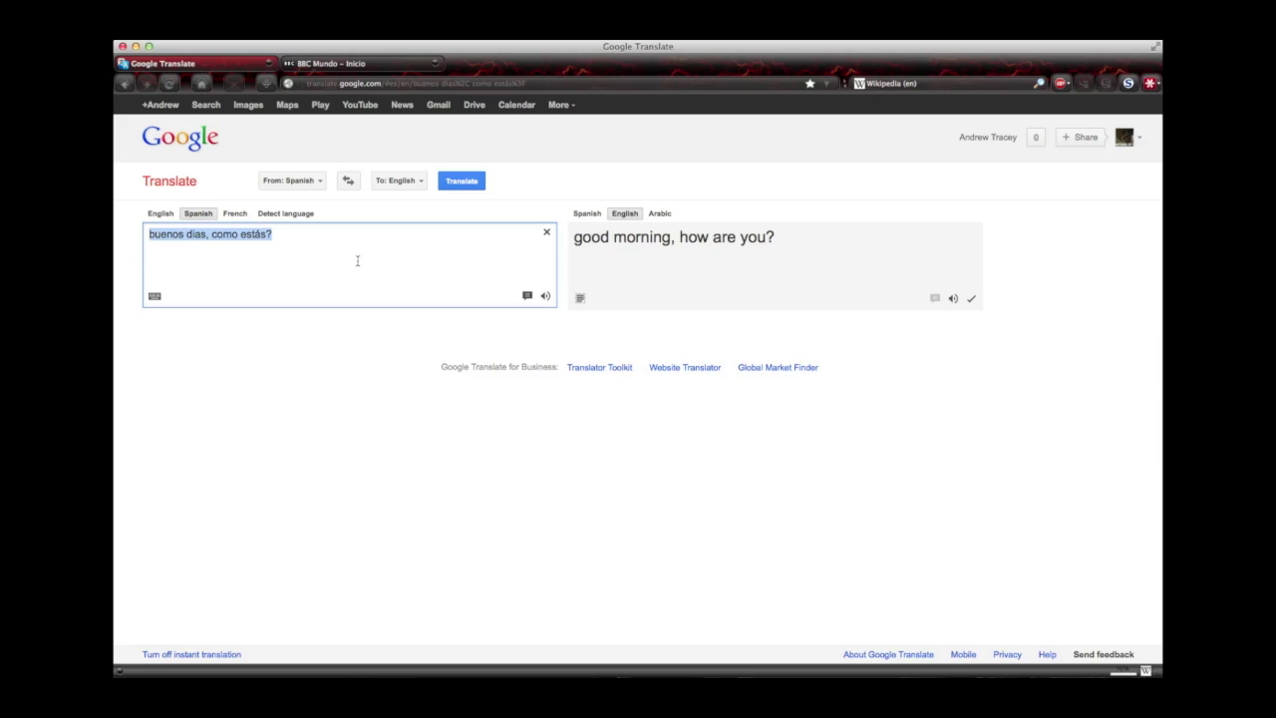
key("BackSpace")
left_click(163, 214)
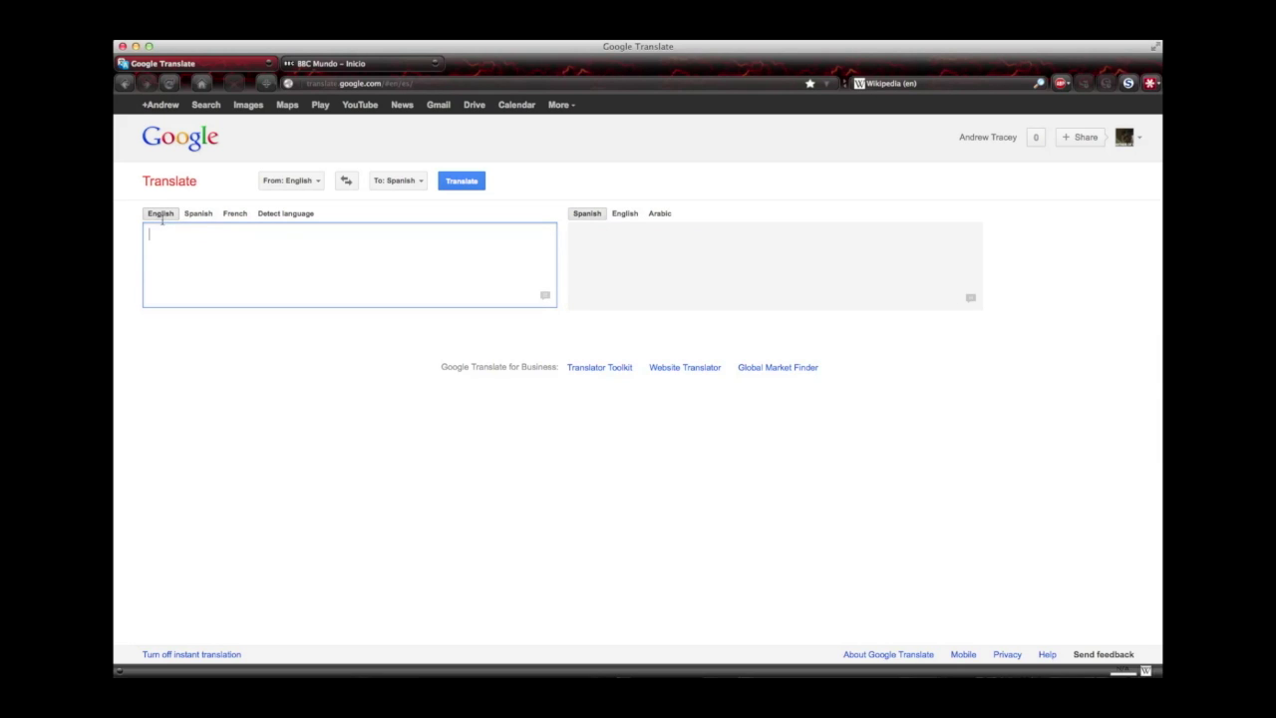
type("good morning, how are you?")
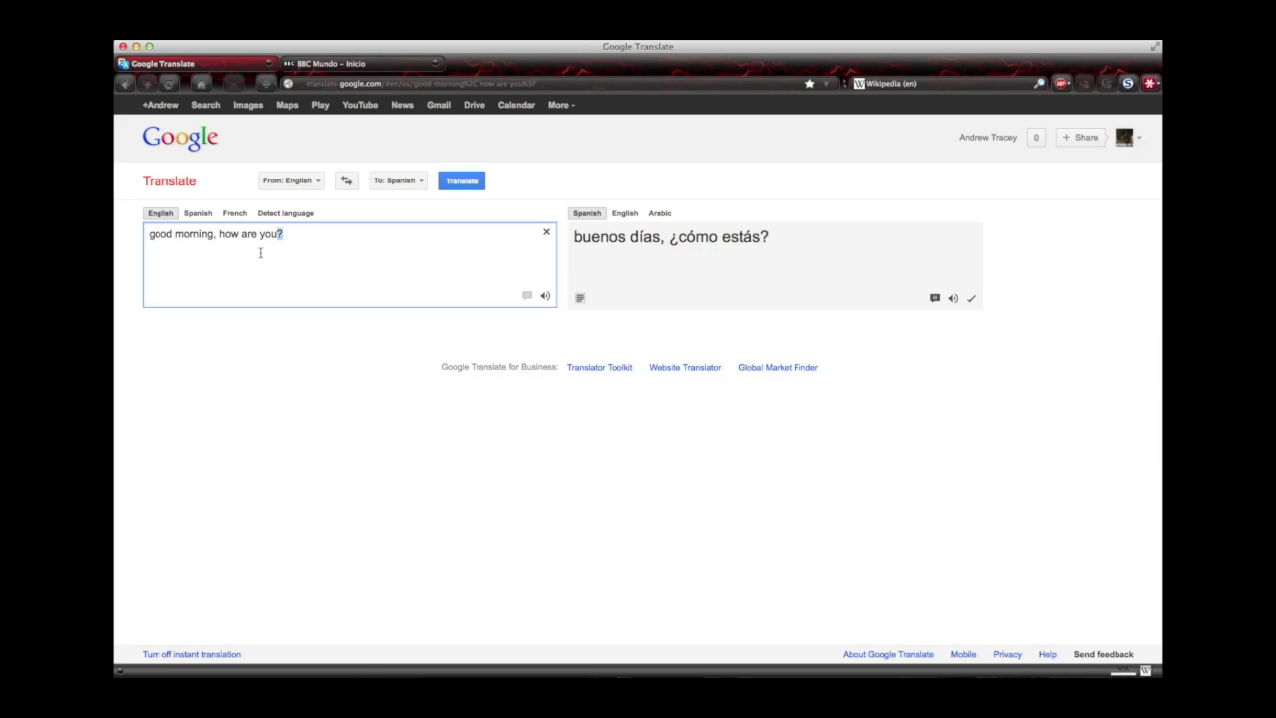
key("super+a")
key("BackSpace")
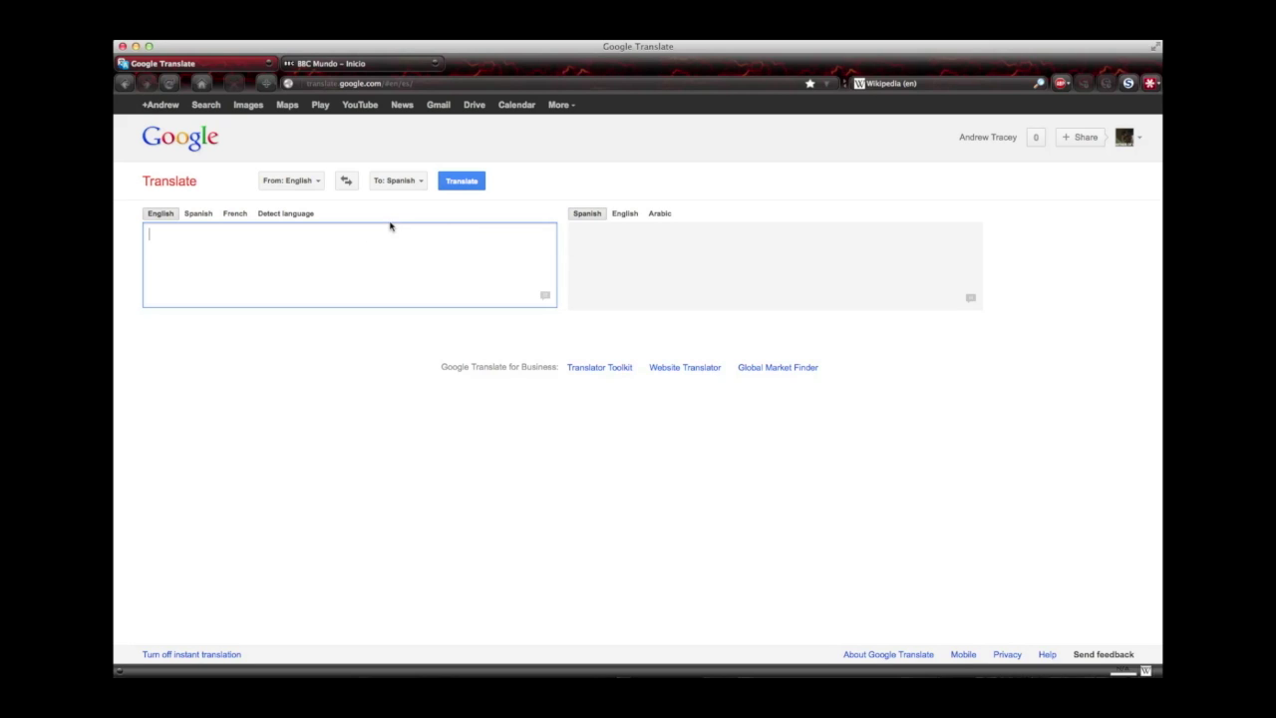
Step: Copy the BBC Mundo homepage address from its tab, then go back to Google Translate
left_click(354, 63)
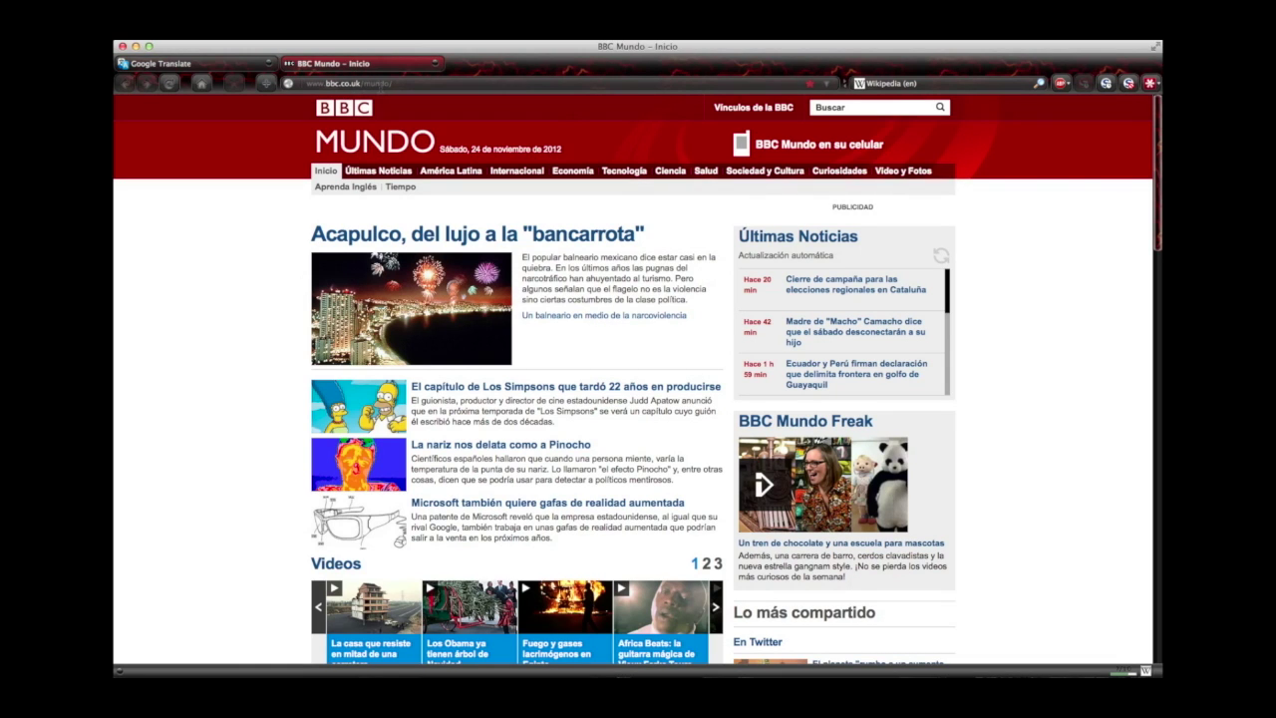
left_click(379, 86)
key("super+c")
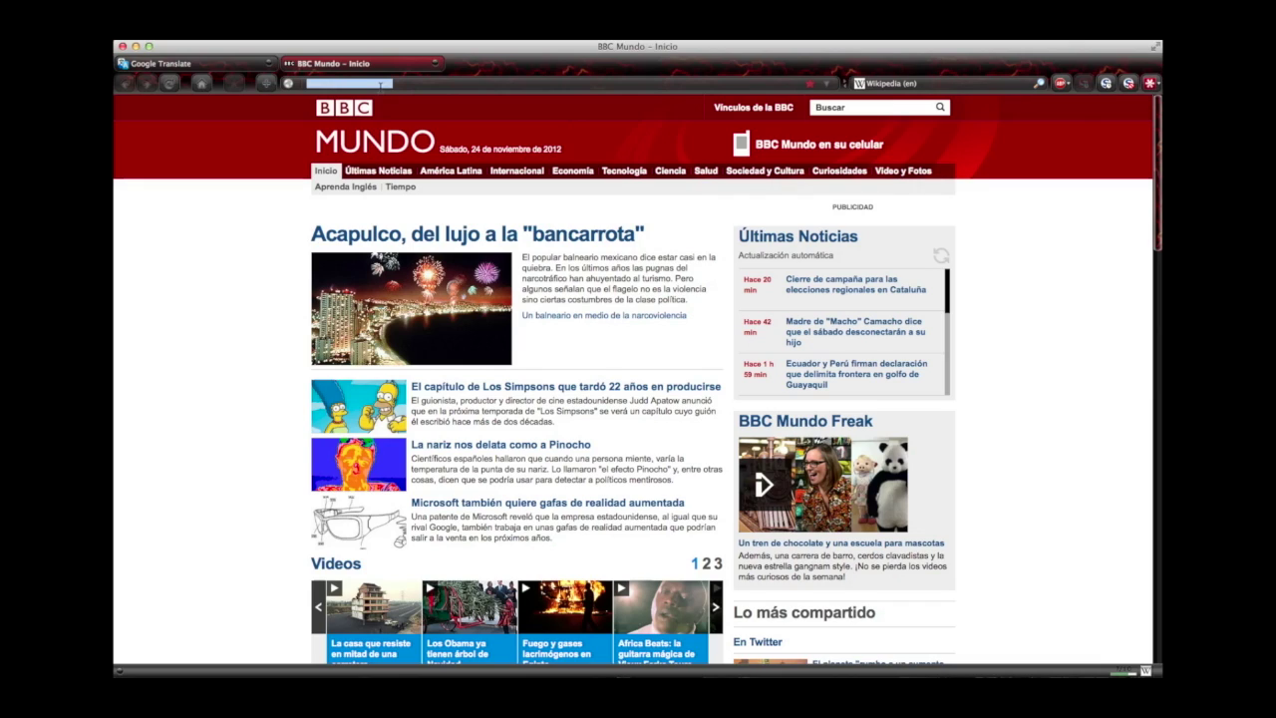
left_click(237, 226)
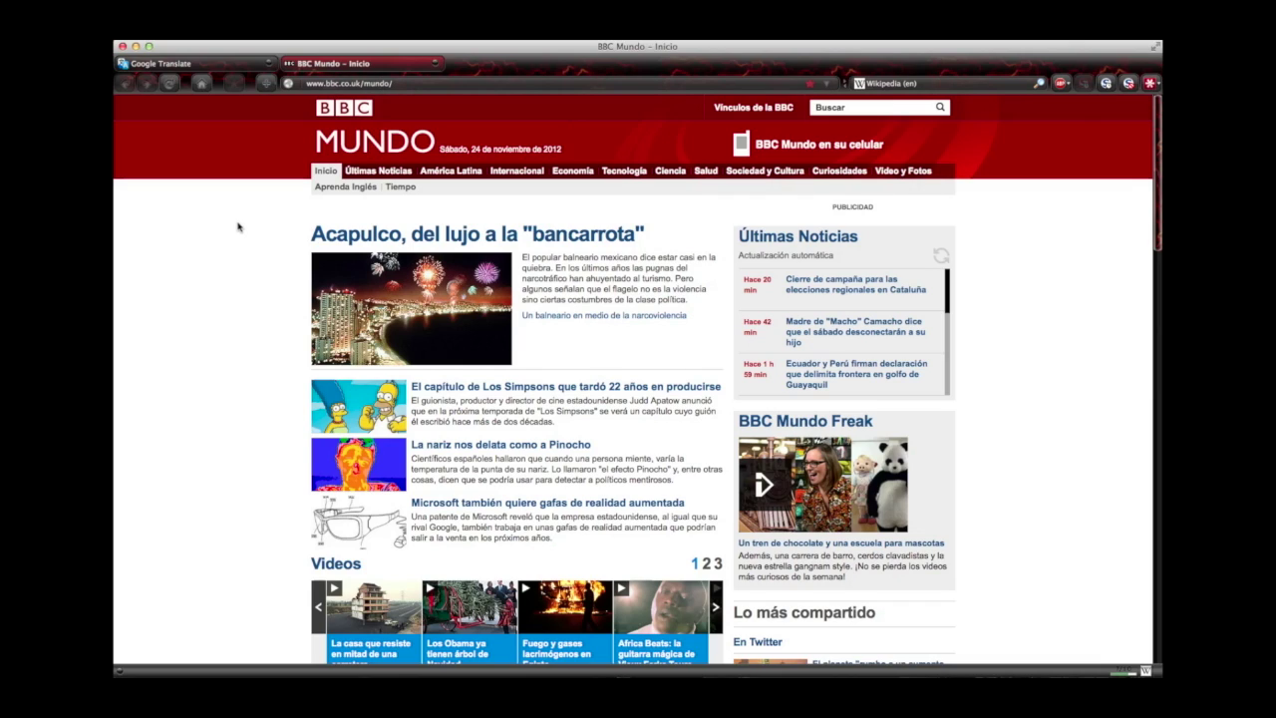
left_click(196, 66)
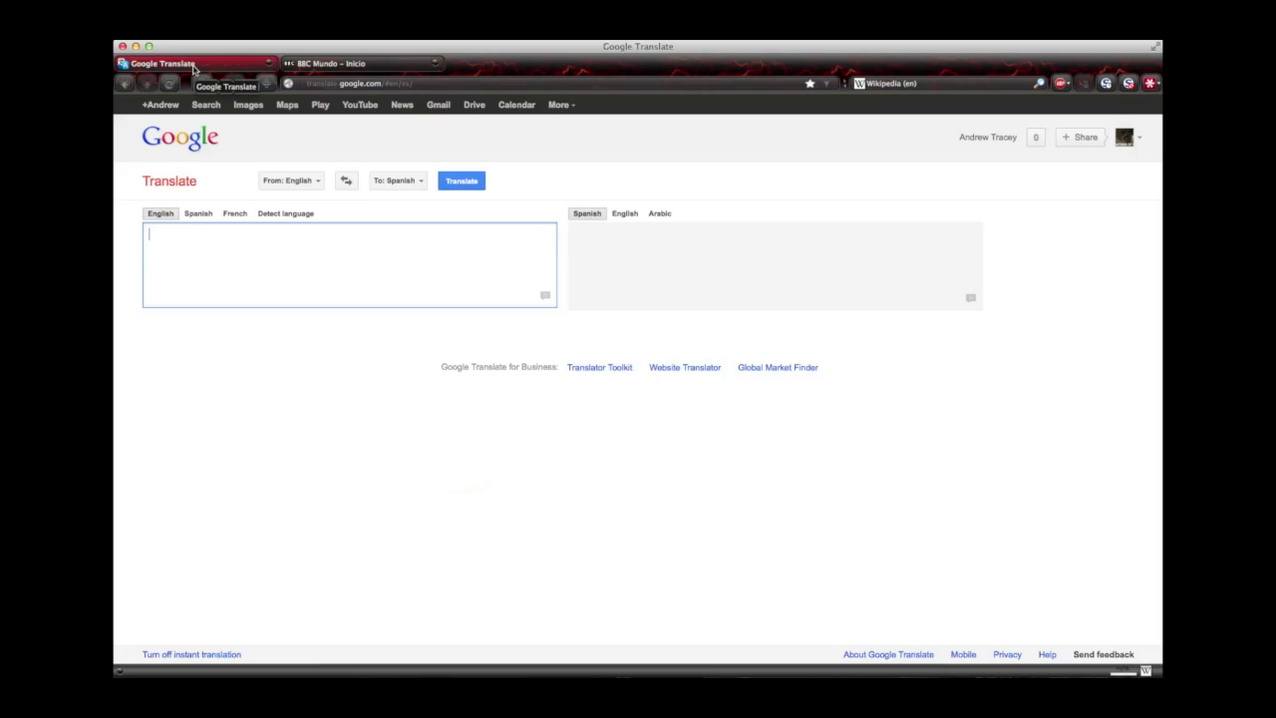
left_click(389, 67)
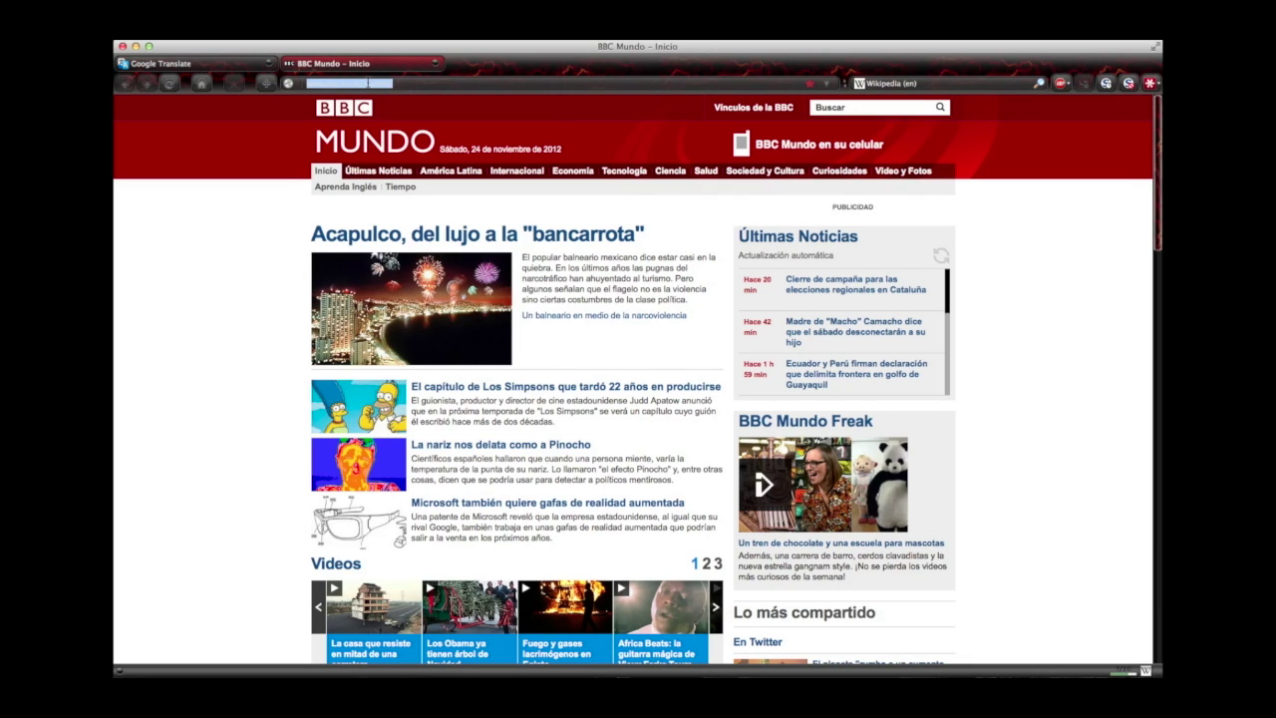
left_click(225, 67)
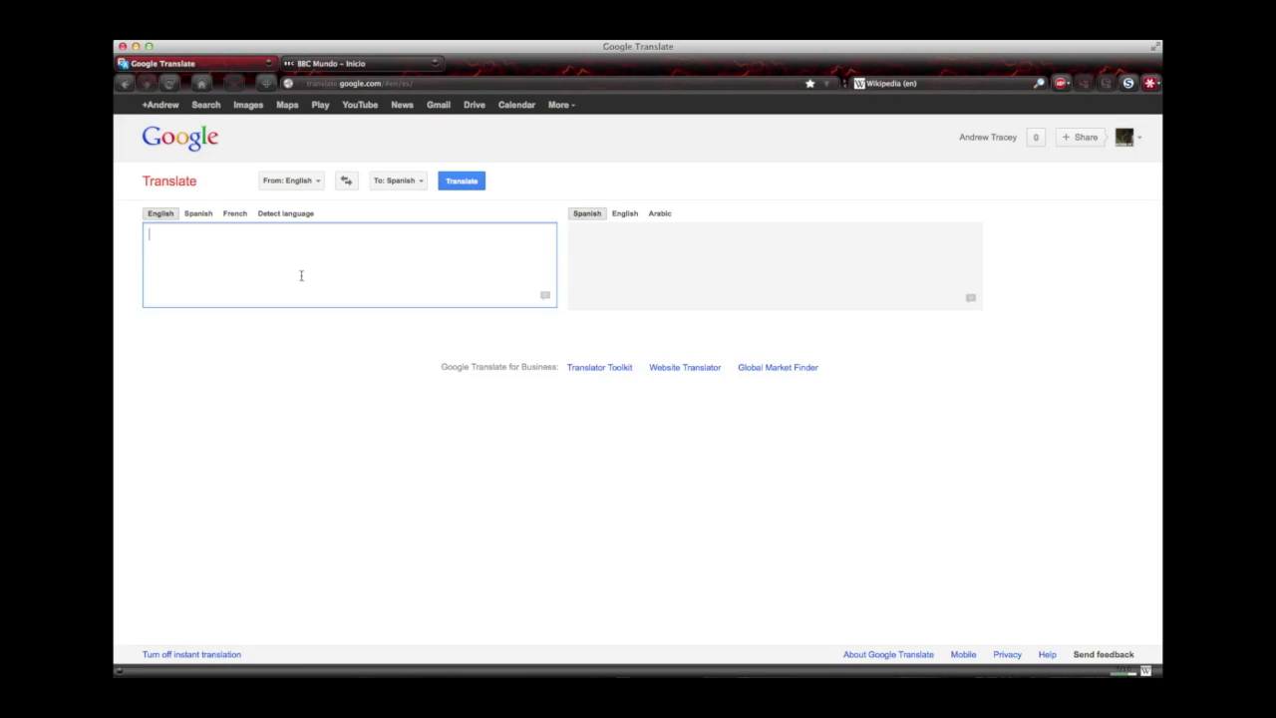
Step: Paste the BBC Mundo URL and view its page translated from Spanish into English
key("super+v")
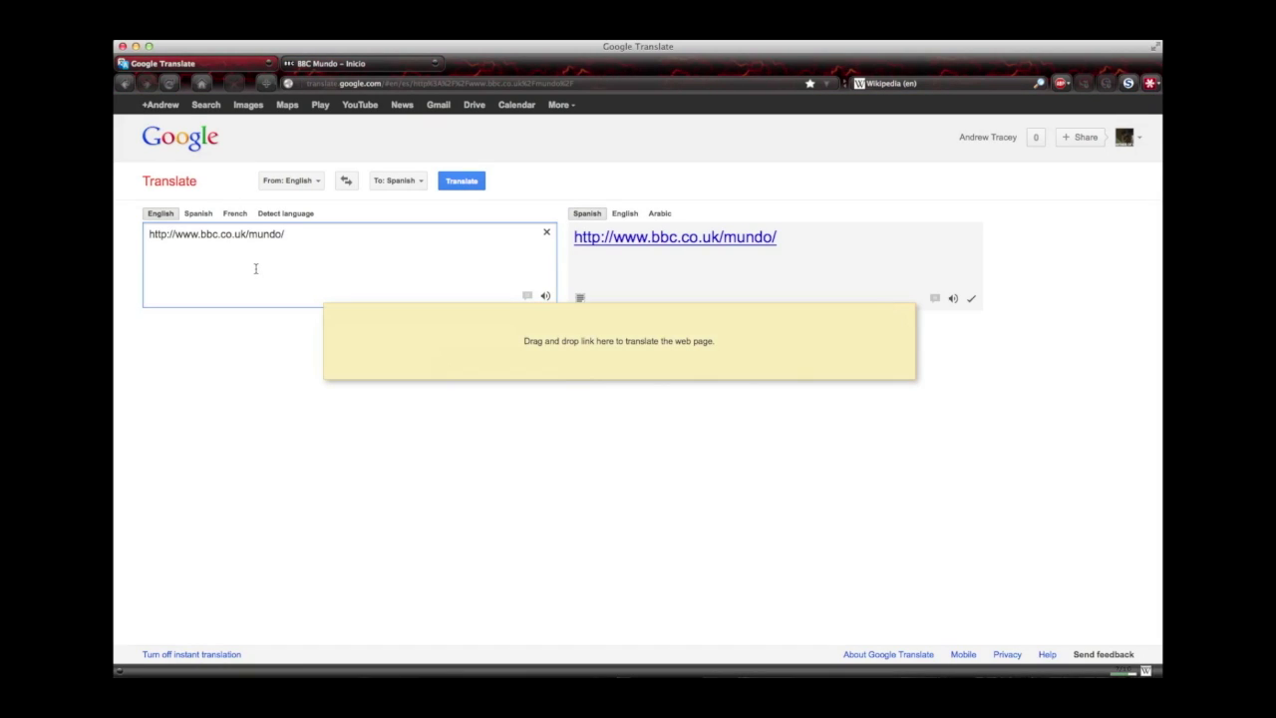
left_click(713, 245)
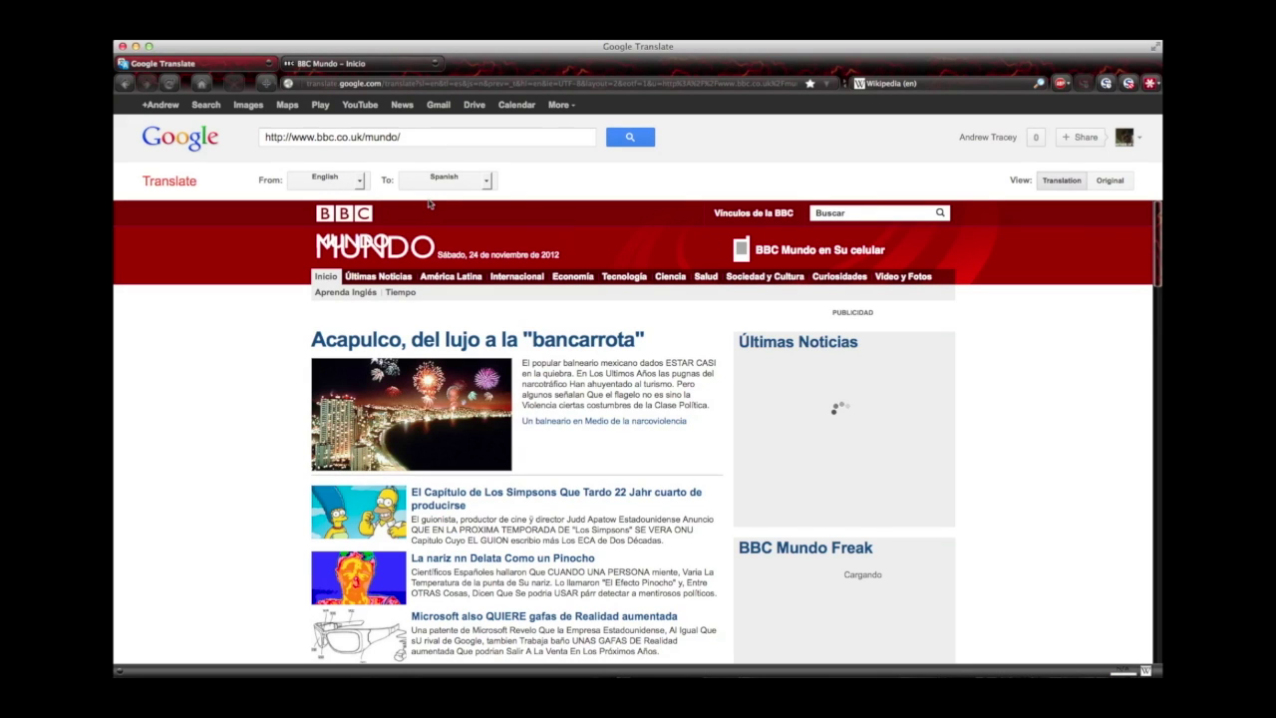
left_click(361, 185)
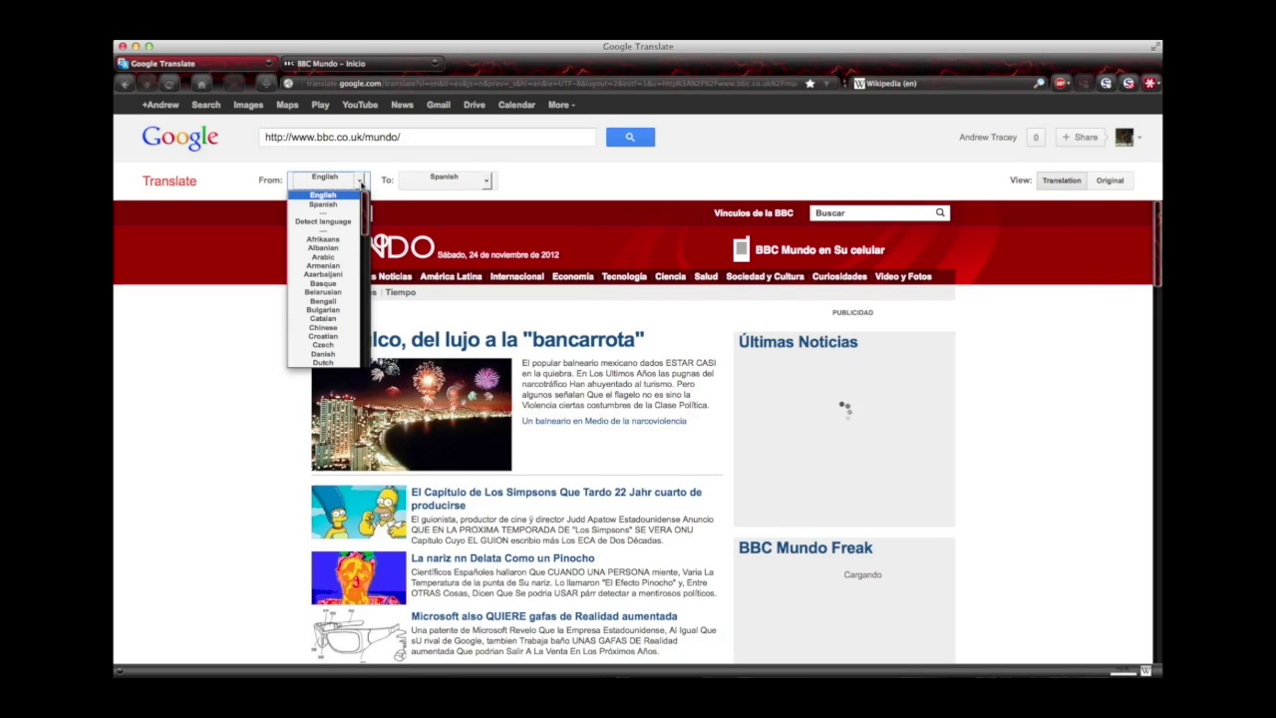
left_click(334, 206)
left_click(487, 182)
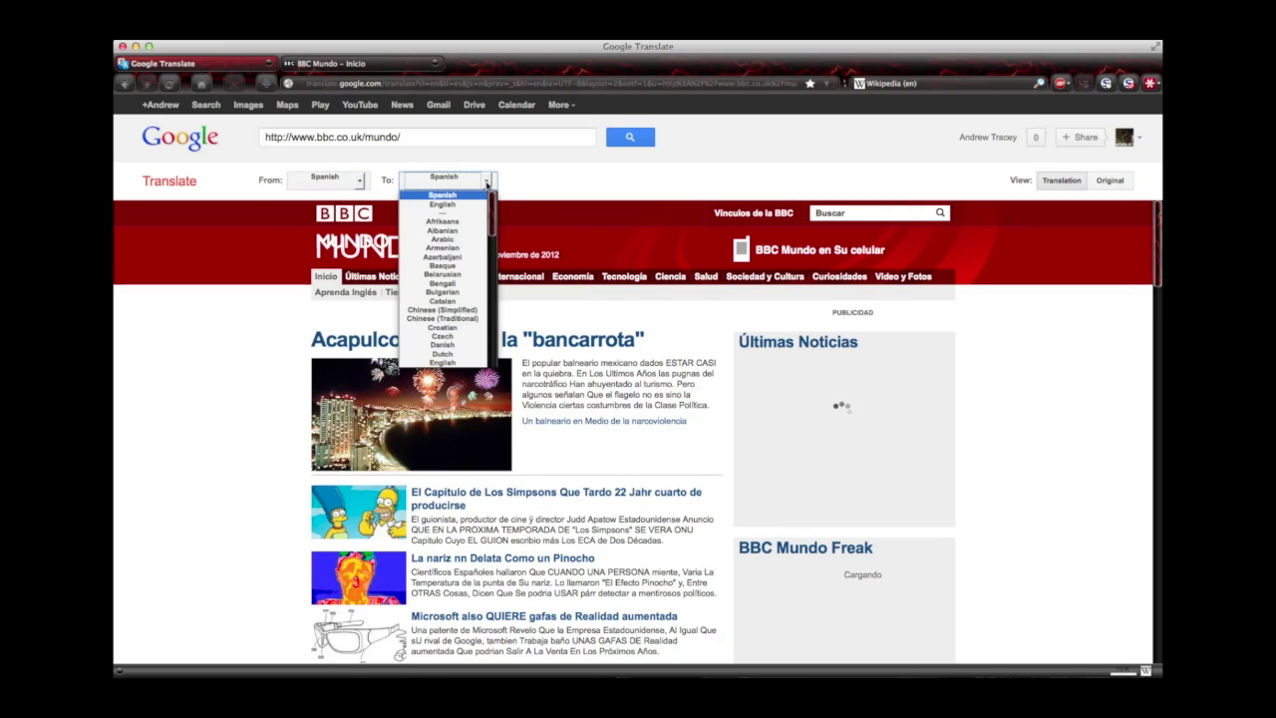
left_click(448, 206)
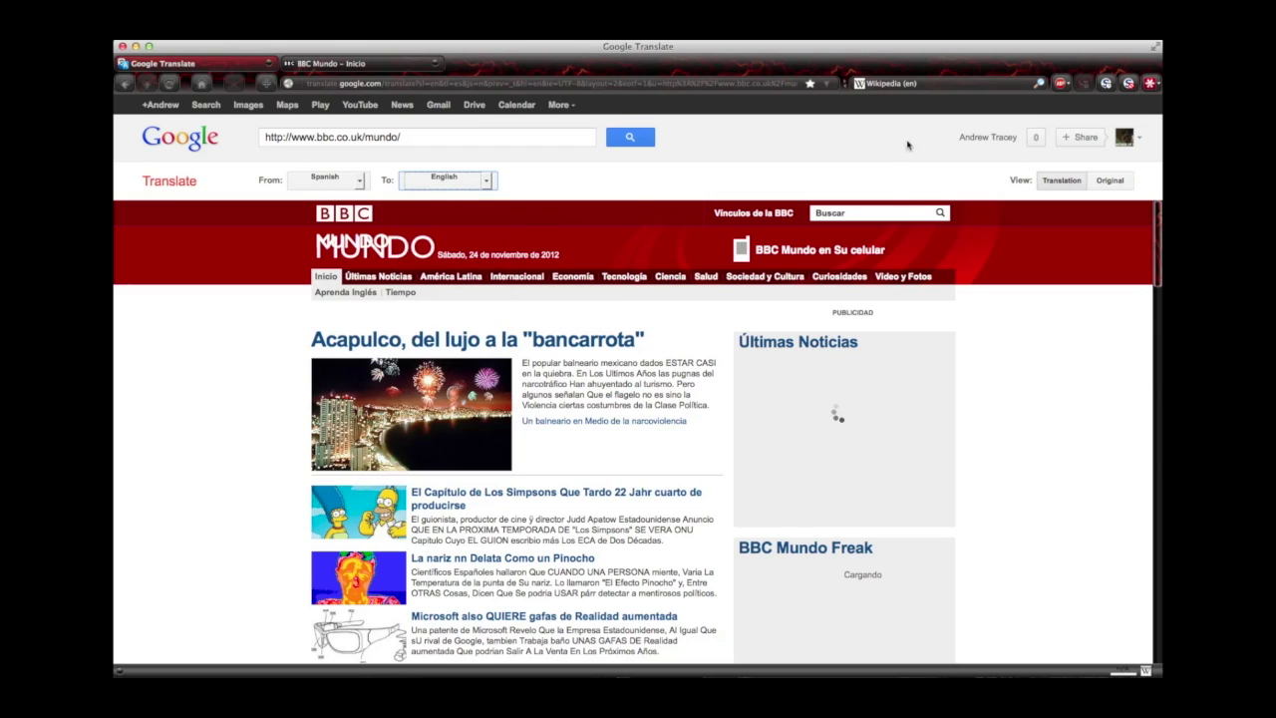
left_click(1061, 180)
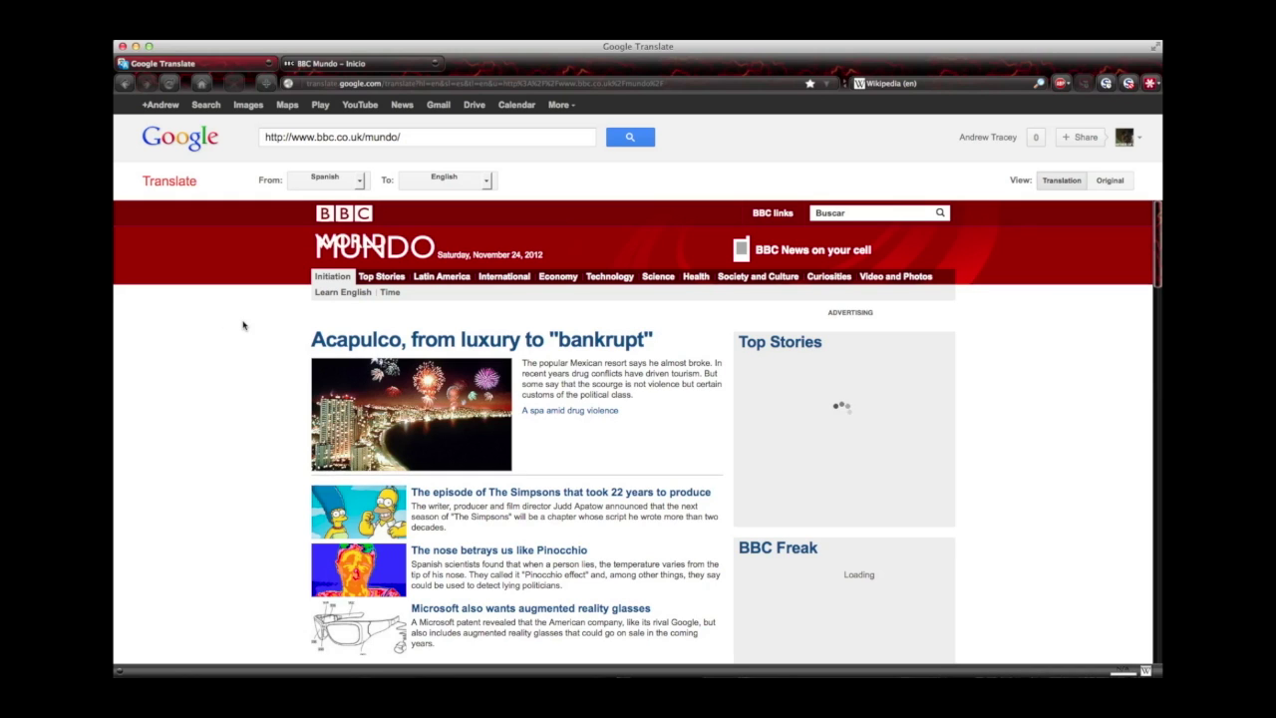
scroll(245, 323, "down", 3)
scroll(245, 323, "down", 2)
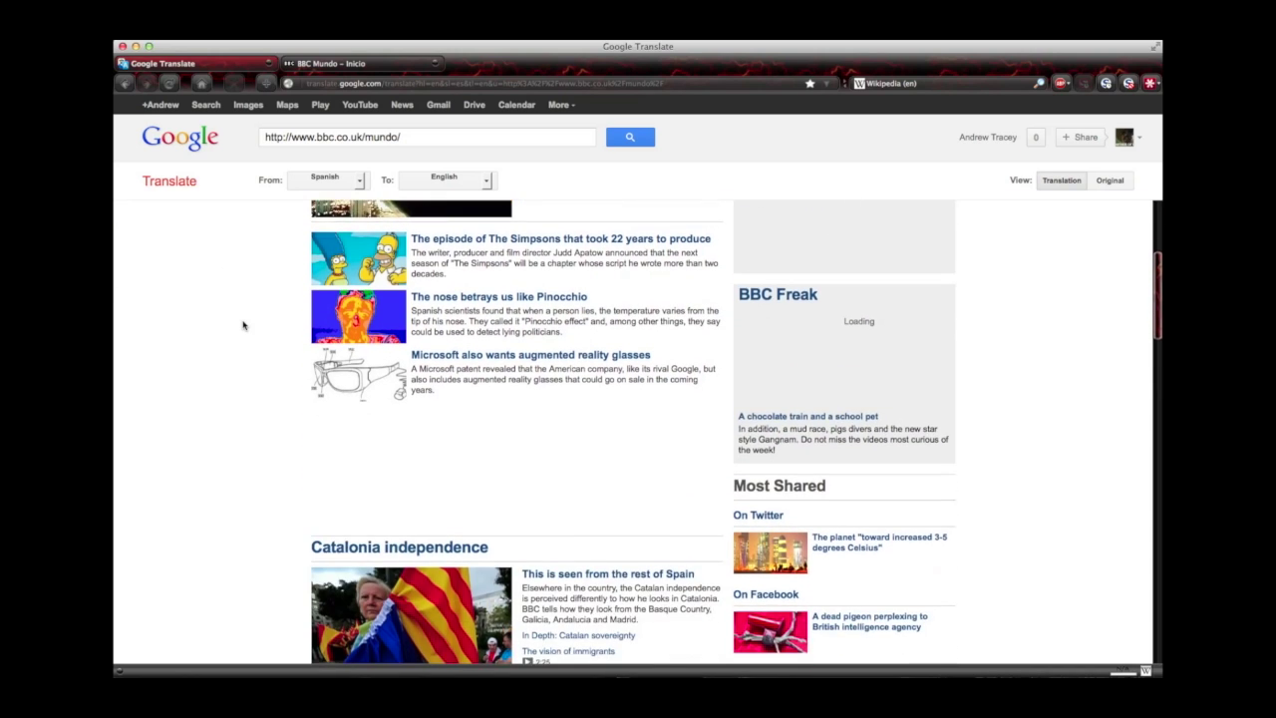
scroll(205, 299, "down", 6)
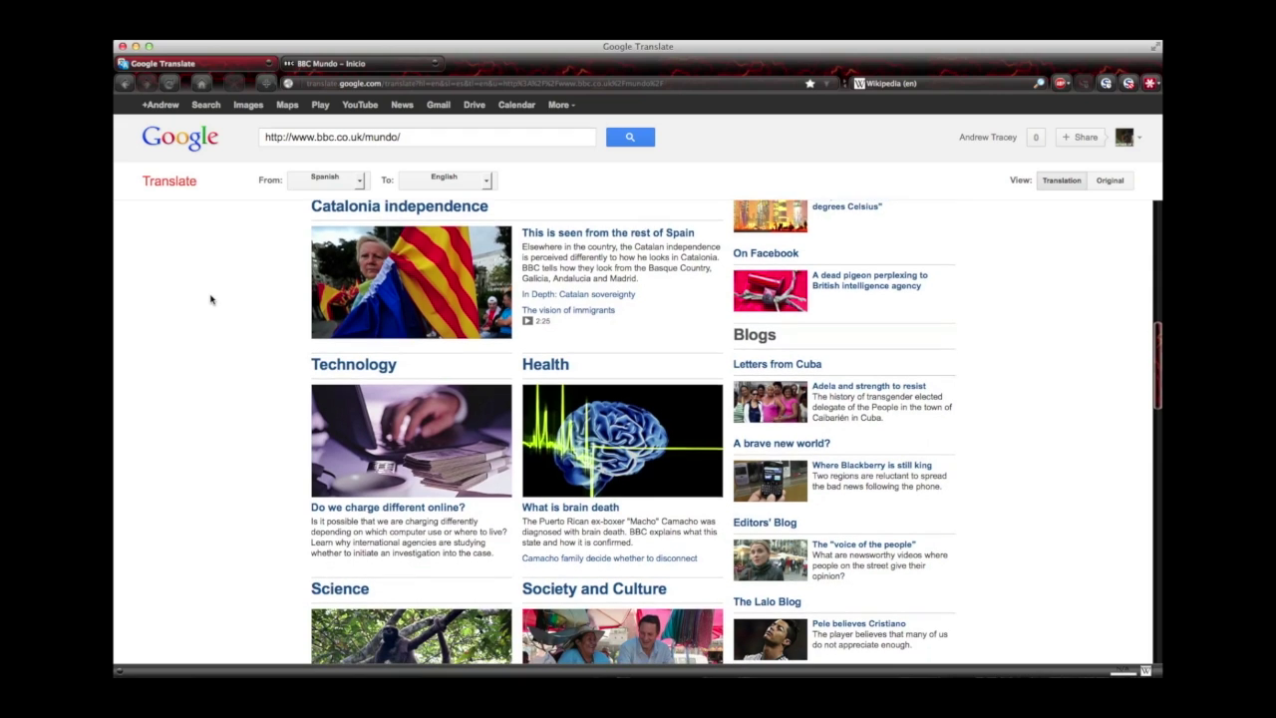
scroll(208, 297, "down", 3)
scroll(228, 308, "down", 4)
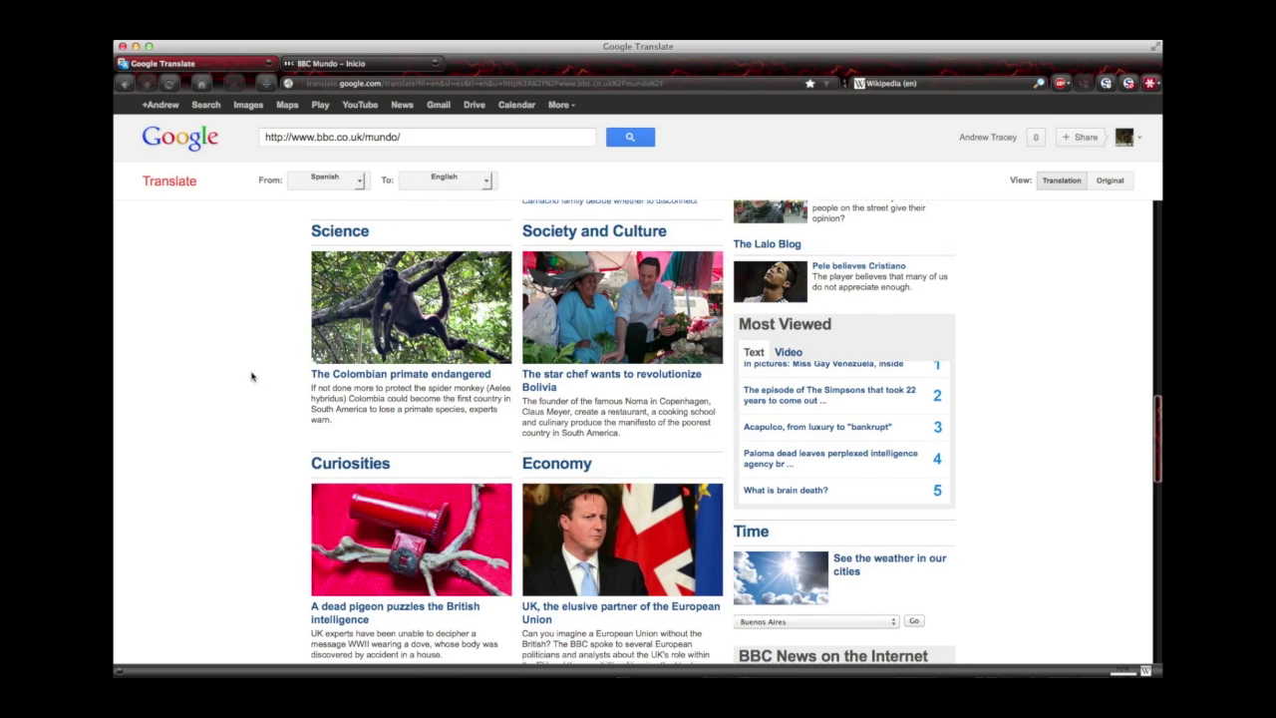
scroll(254, 377, "down", 6)
scroll(253, 377, "up", 15)
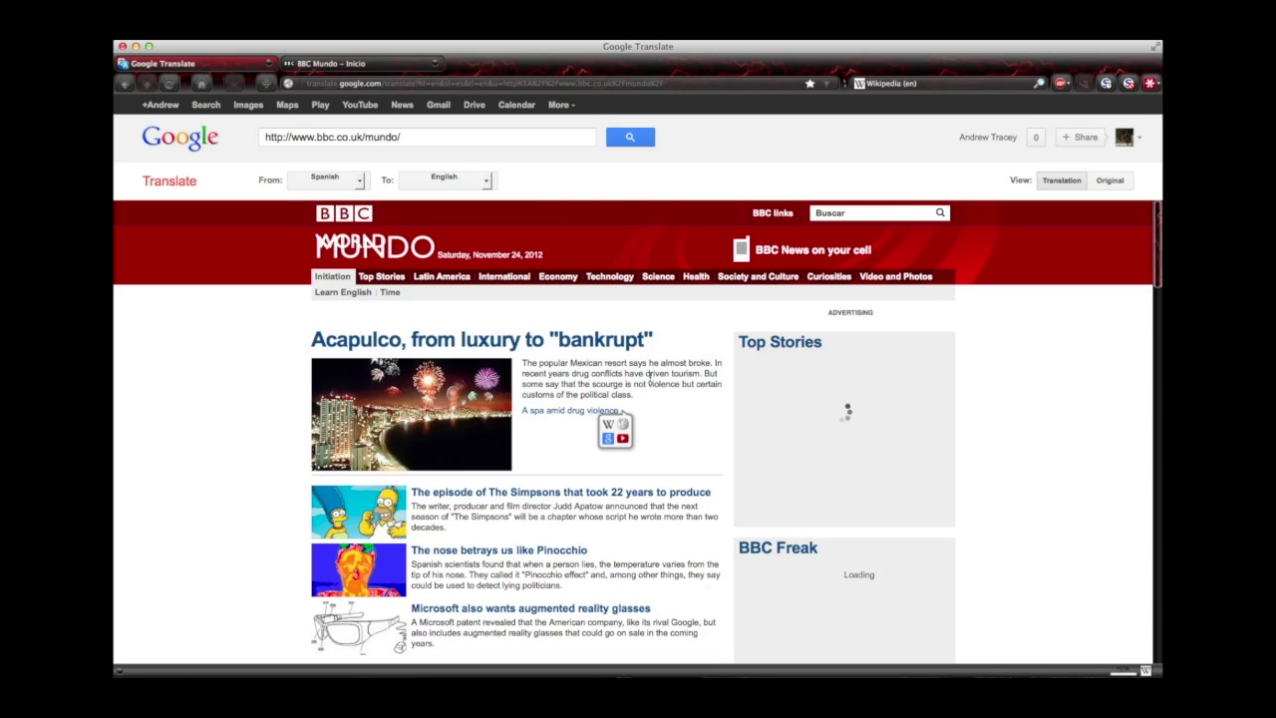
Step: Show the original Spanish behind 'The popular Mexican resort says he almost broke.'
mouse_move(649, 377)
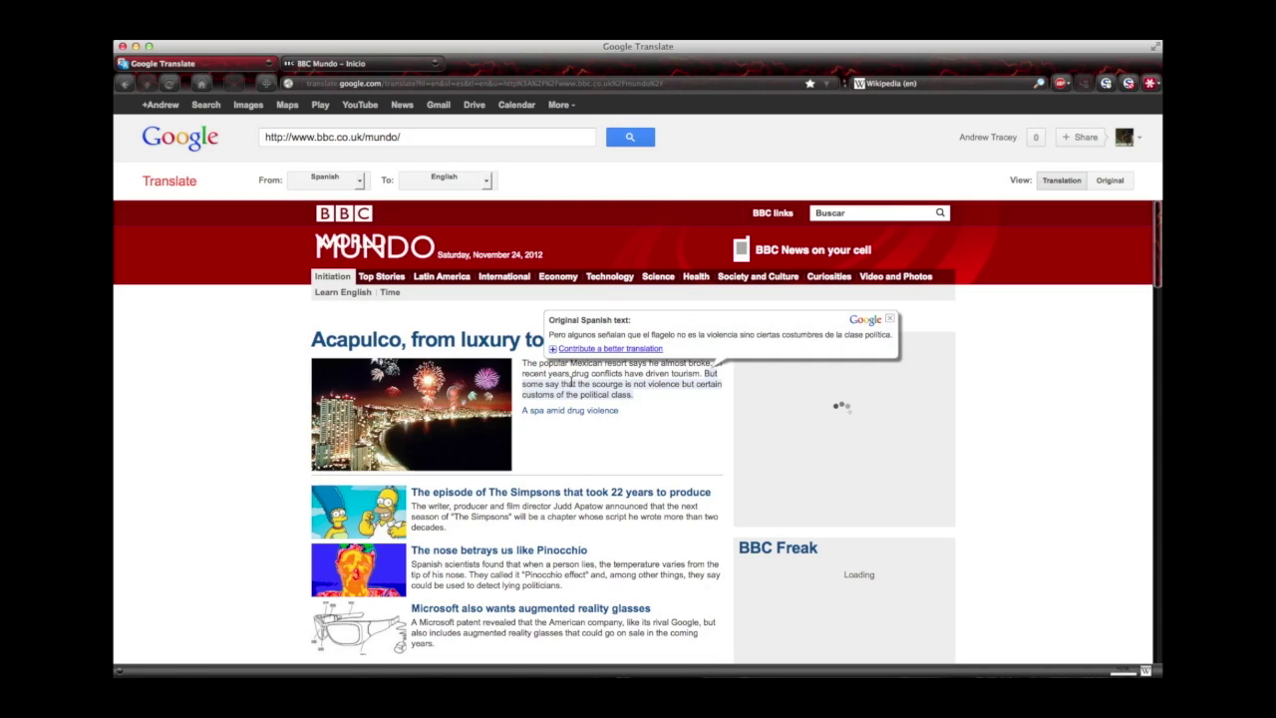
left_click(890, 321)
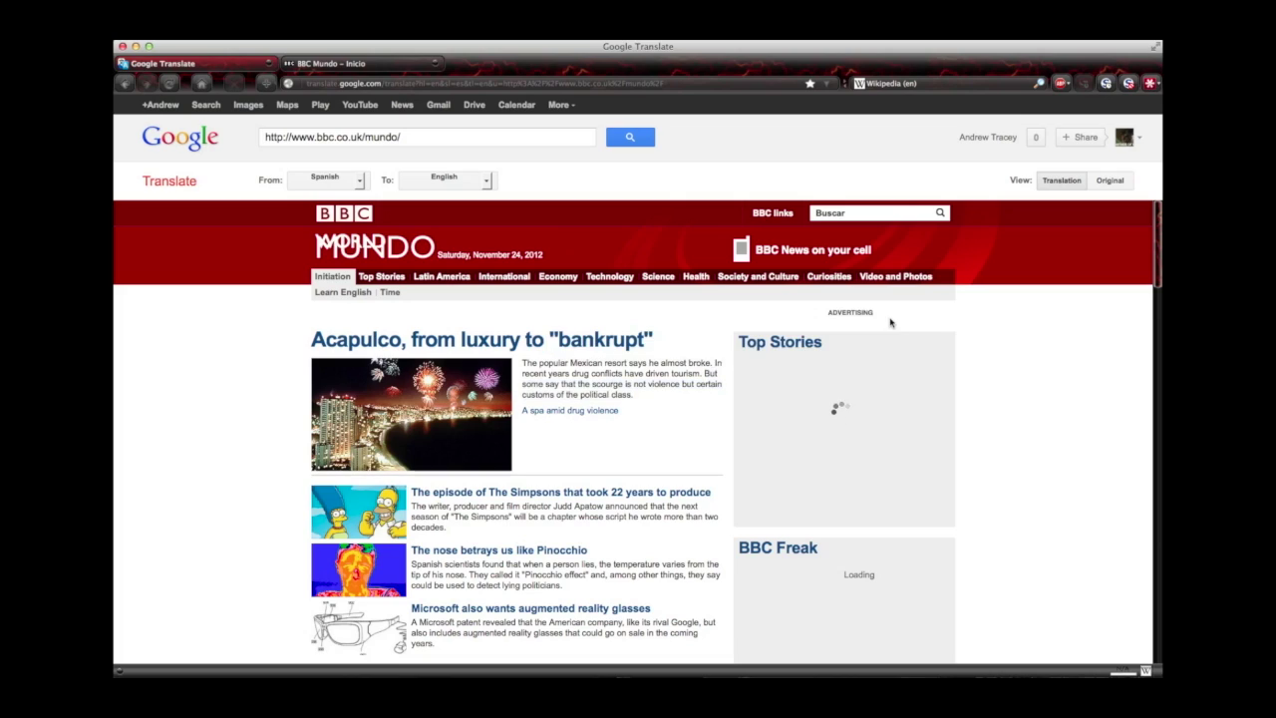
mouse_move(629, 360)
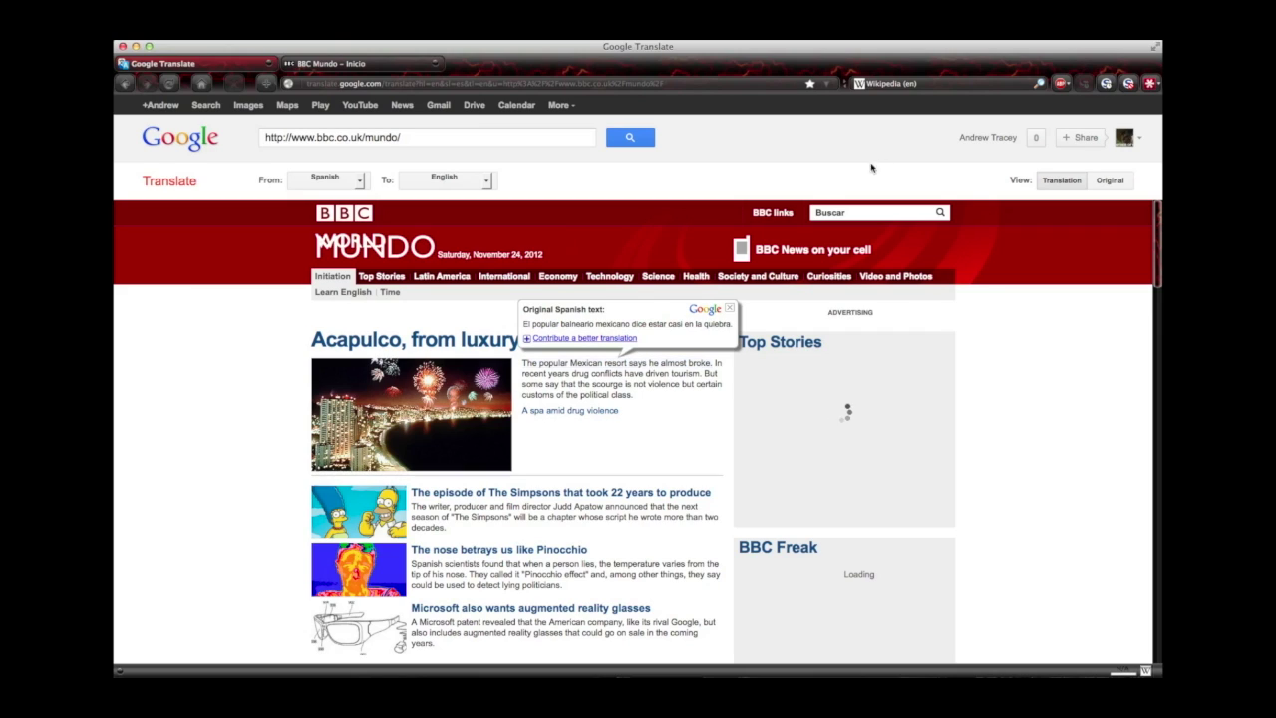
left_click(1108, 186)
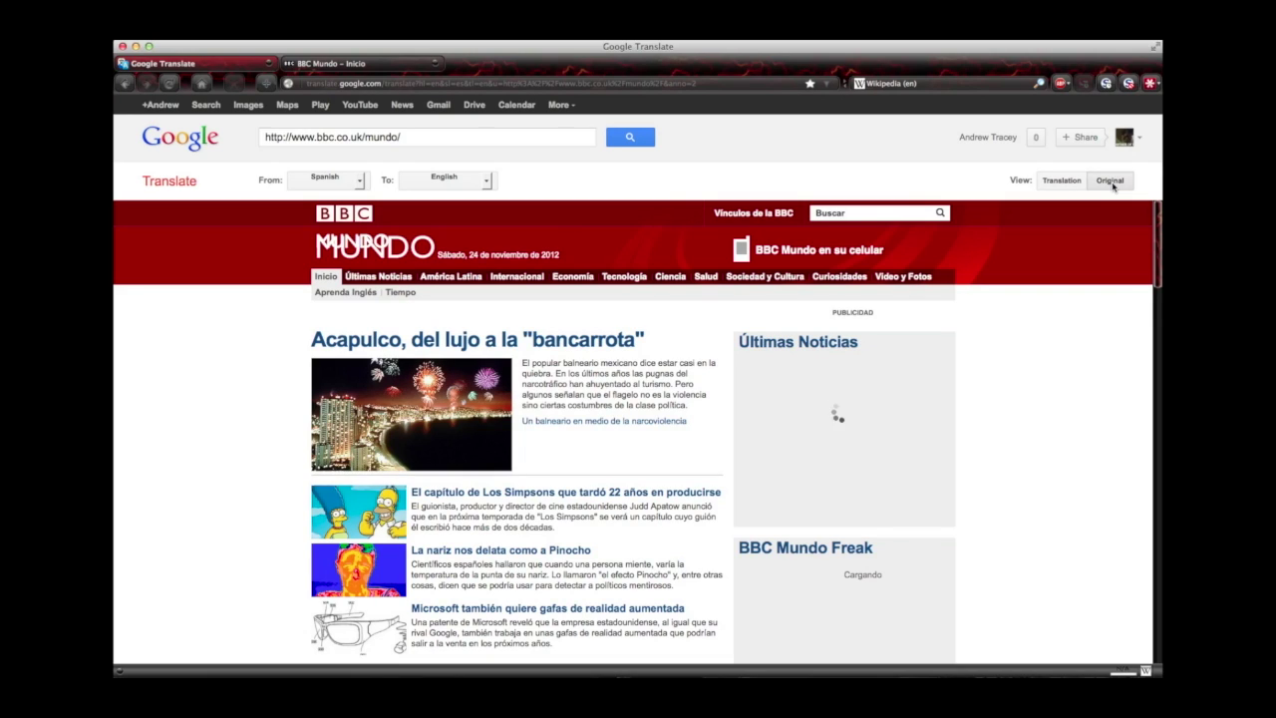
left_click(1053, 182)
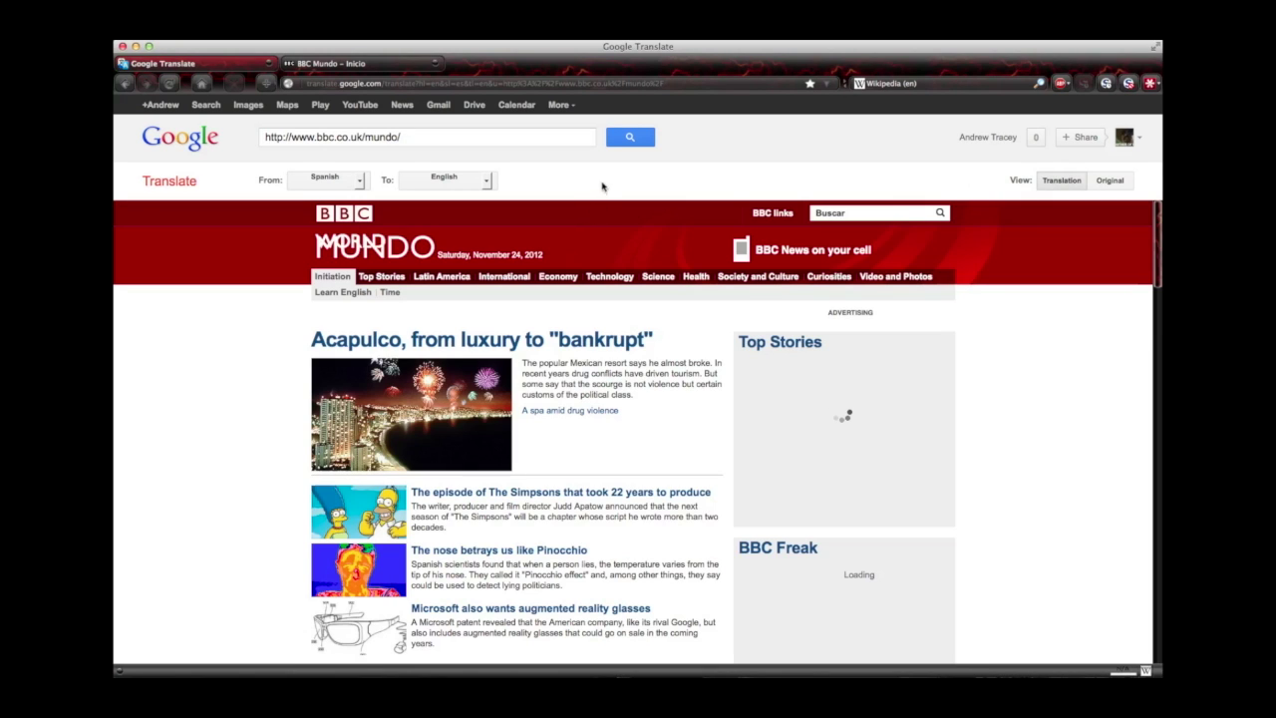